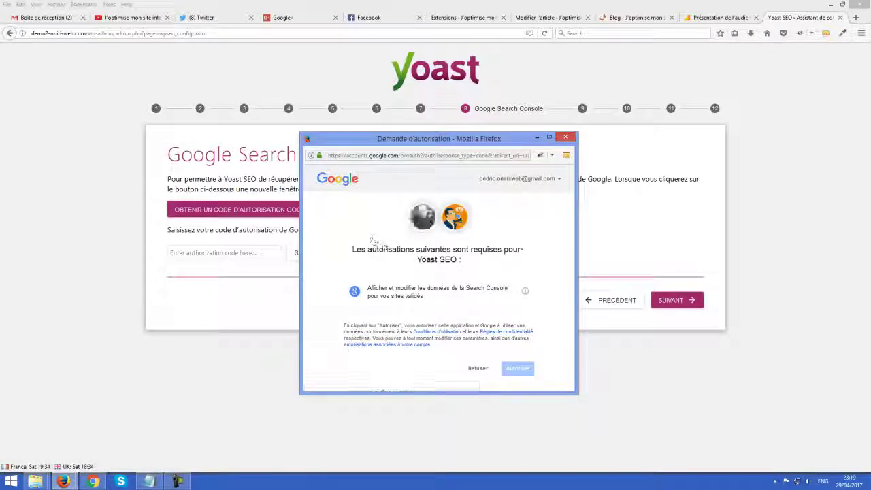
Step: Authorize Search Console access, authenticate with the pasted code, then return to the wizard's welcome page
left_click(518, 368)
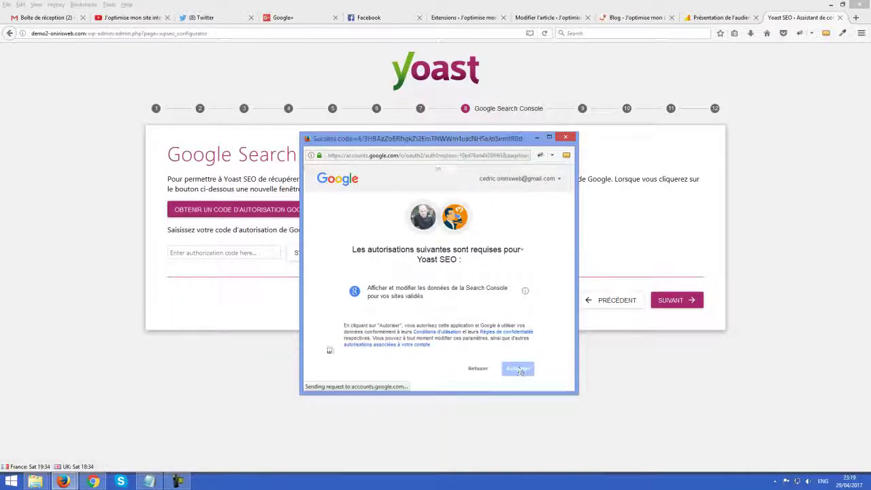
left_click(349, 177)
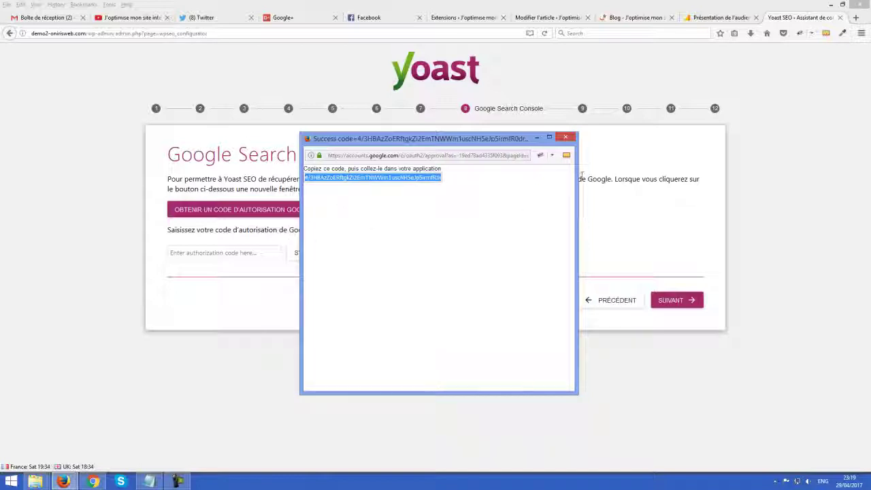
left_click(565, 138)
left_click(211, 252)
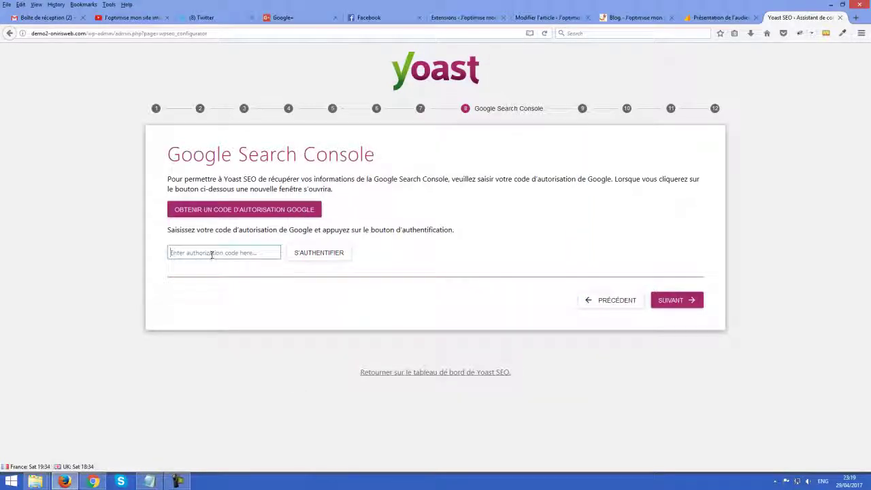
left_click(315, 252)
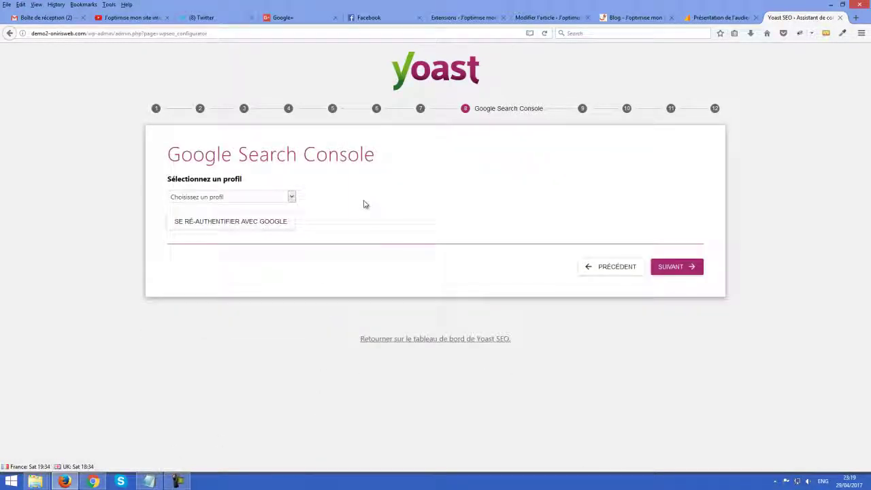
left_click(423, 340)
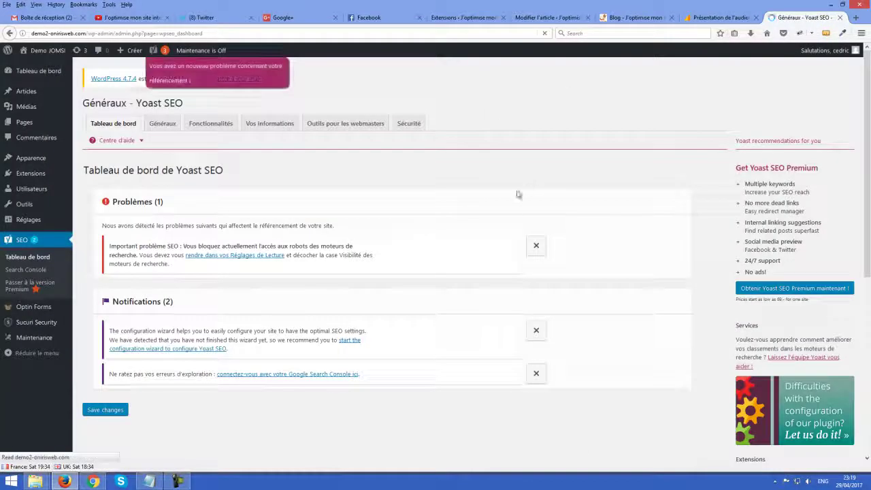
key("alt+Left")
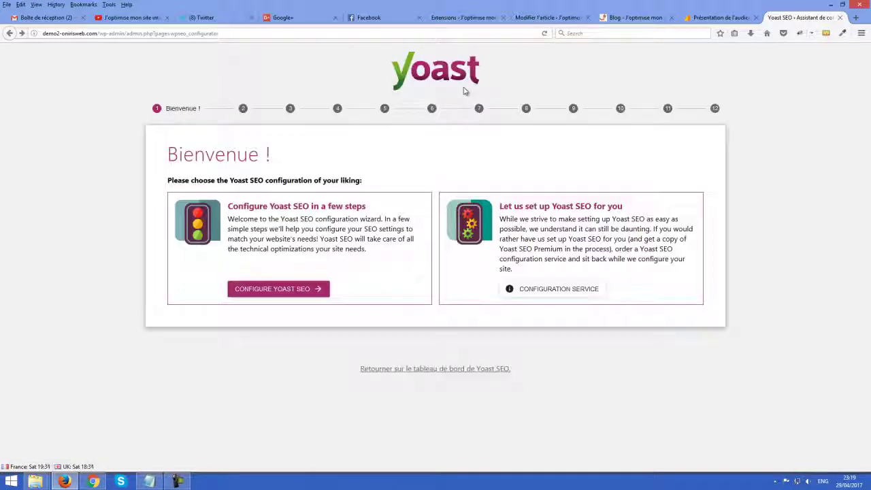
Step: Advance from step 8 through title settings, newsletter and step 11 to 'C'est validé !'
left_click(526, 109)
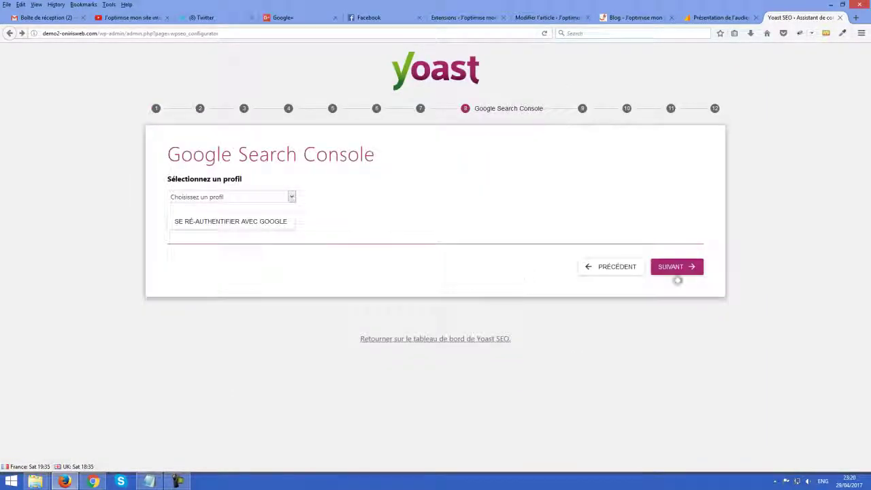
left_click(681, 267)
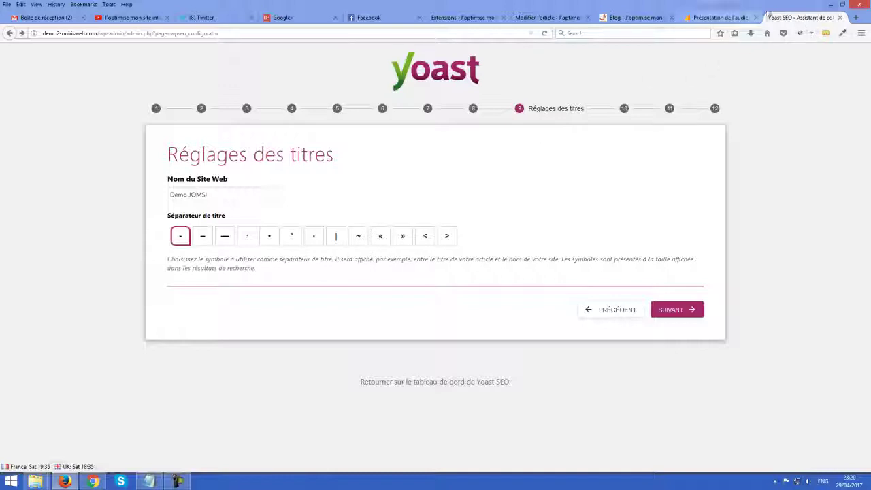
left_click(659, 314)
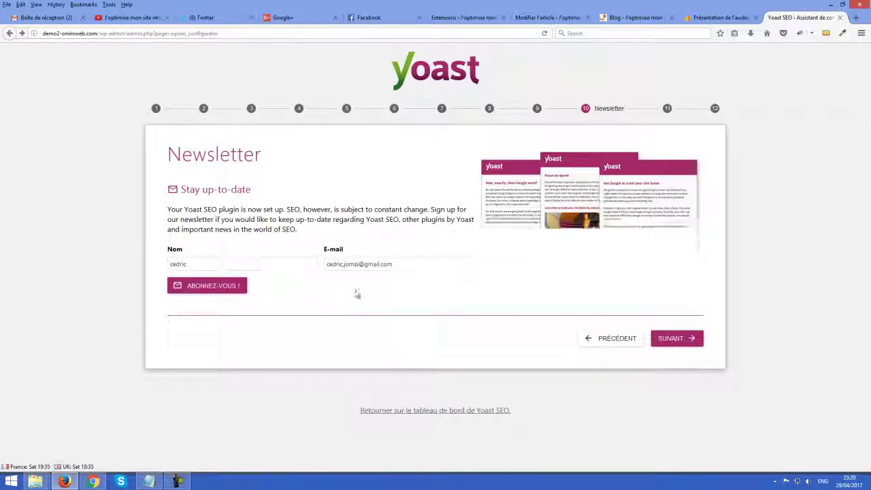
left_click(680, 340)
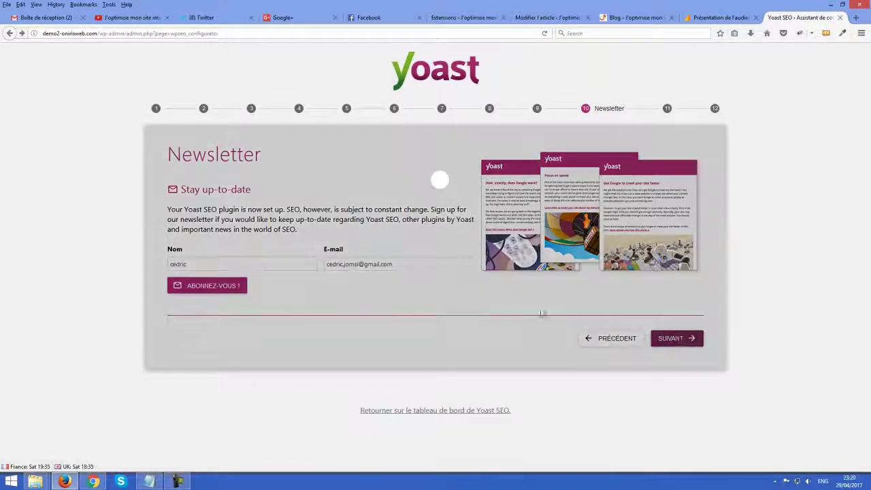
scroll(562, 323, "down", 5)
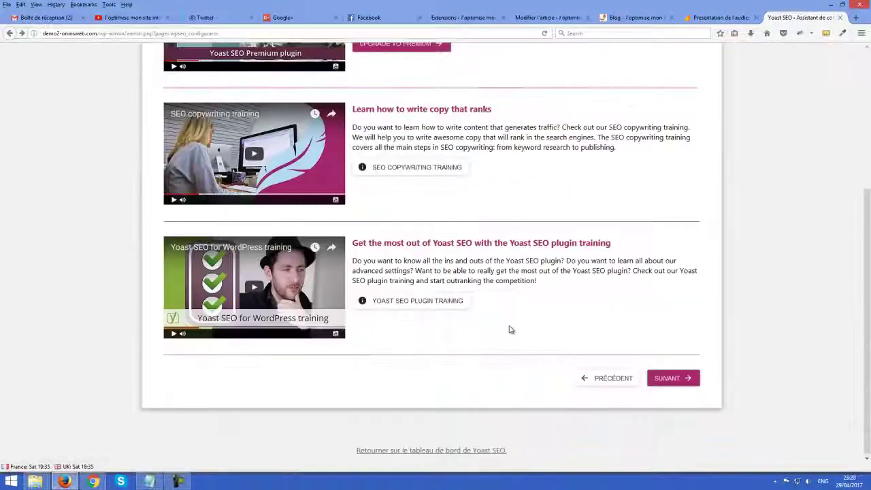
scroll(550, 334, "up", 5)
scroll(518, 329, "down", 5)
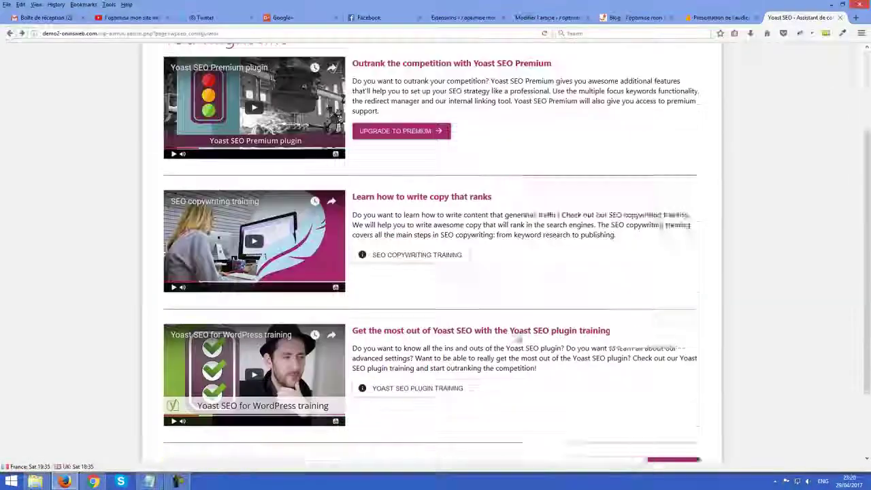
left_click(670, 378)
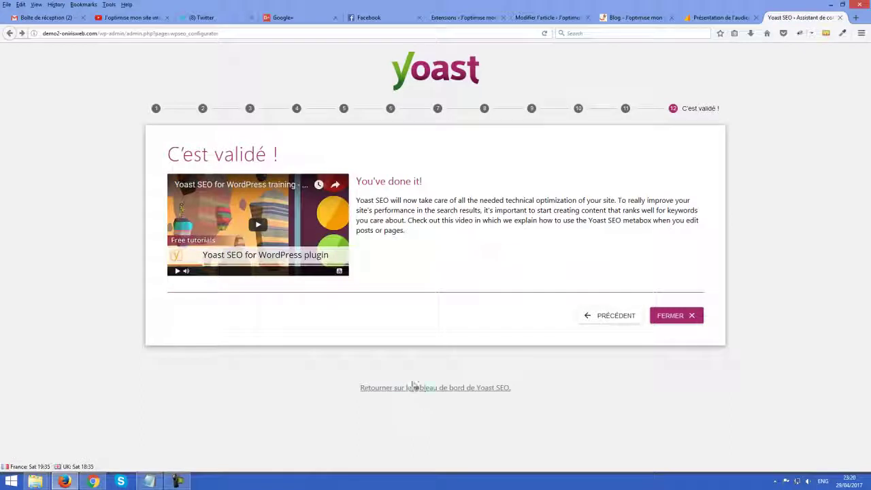
Step: Return from the completed wizard to the Yoast SEO dashboard, which reports blocked search robots
left_click(411, 387)
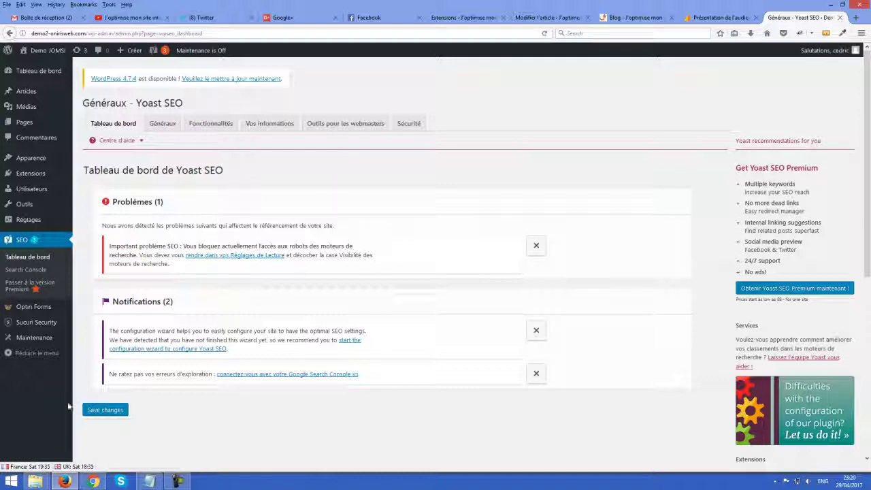
mouse_move(68, 221)
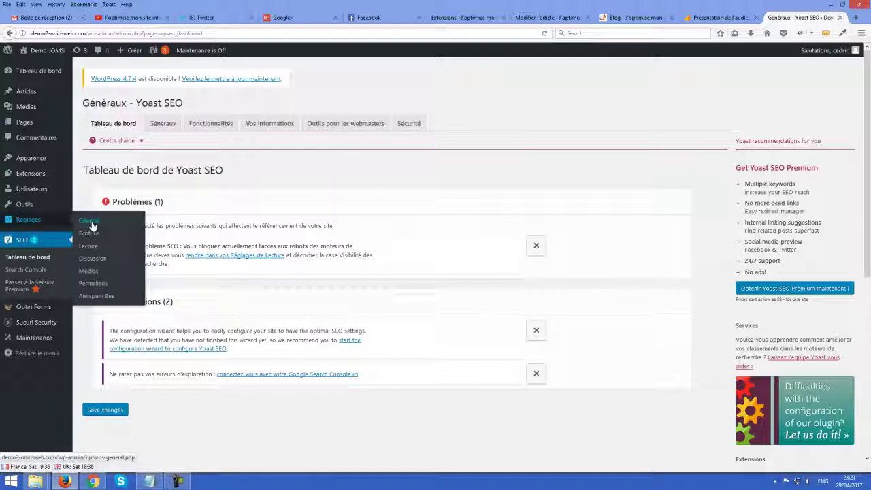
Step: Open the WordPress General settings in a new browser tab
right_click(92, 225)
left_click(104, 228)
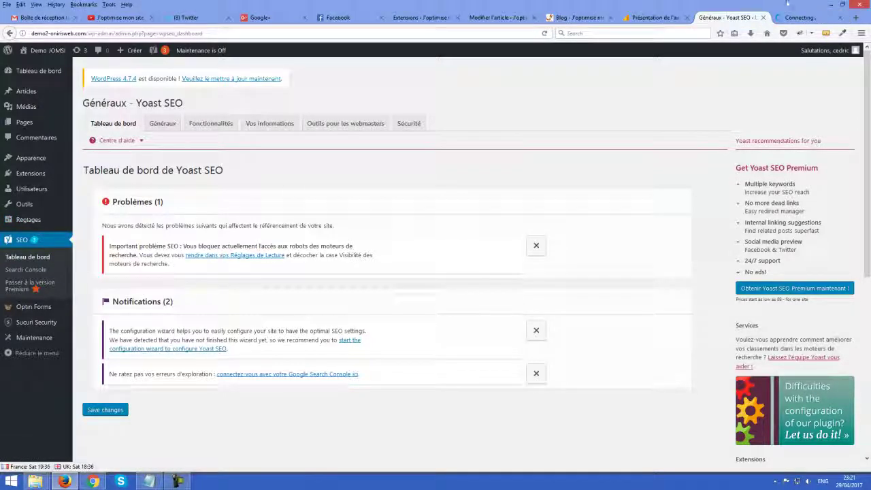
left_click(794, 19)
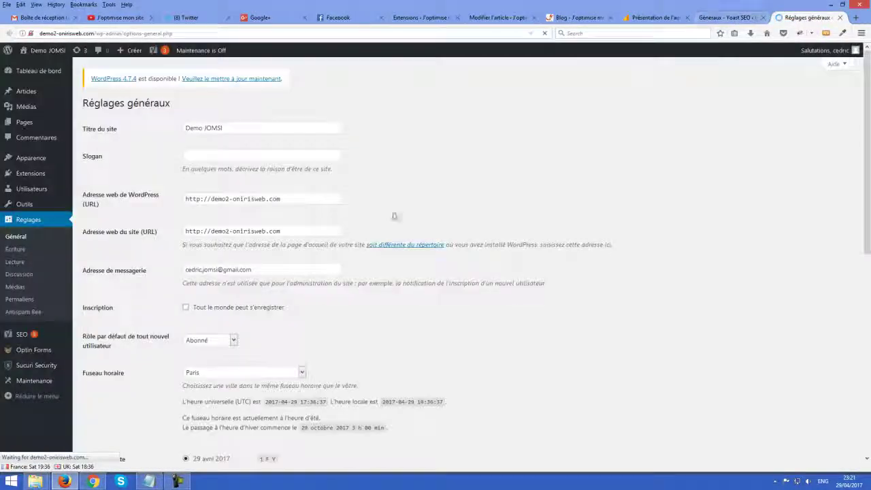
Step: Look over Réglages généraux, then go to the Réglages > Lecture page
scroll(331, 174, "down", 3)
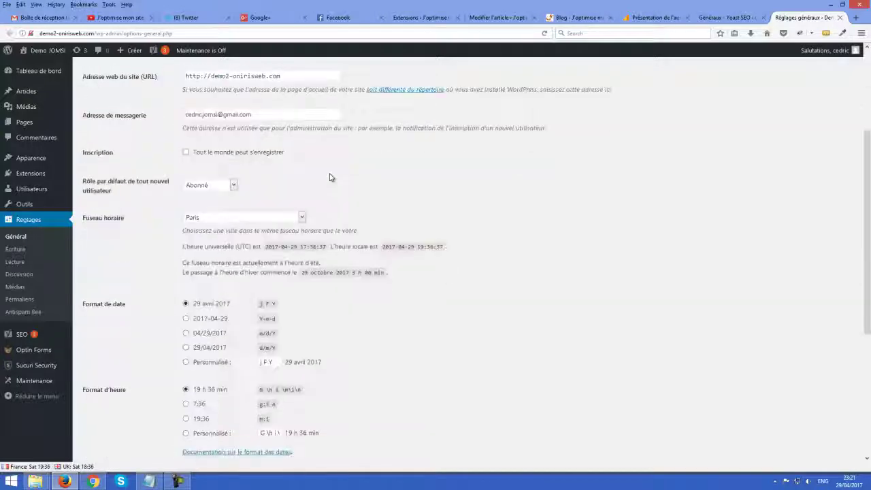
scroll(327, 175, "down", 3)
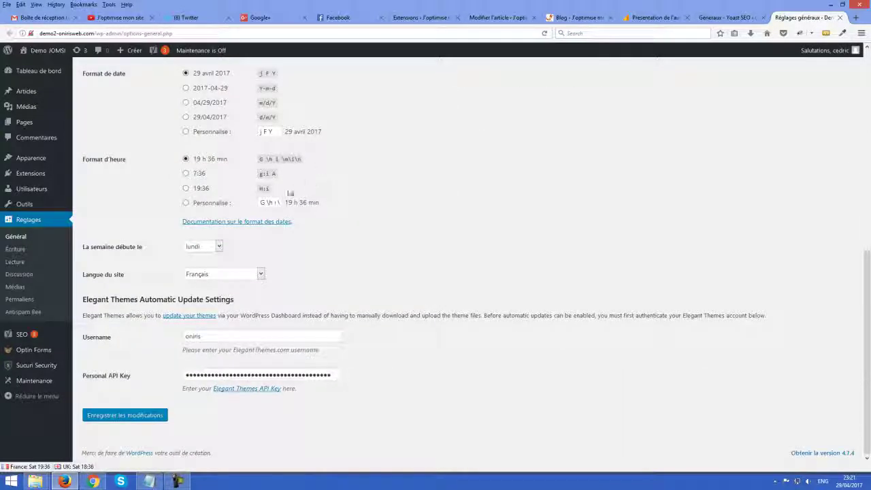
scroll(290, 193, "up", 6)
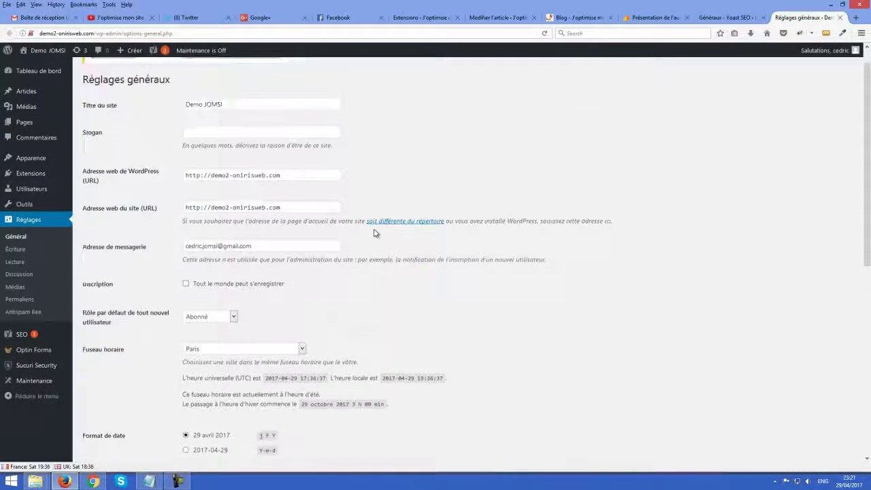
scroll(78, 278, "up", 1)
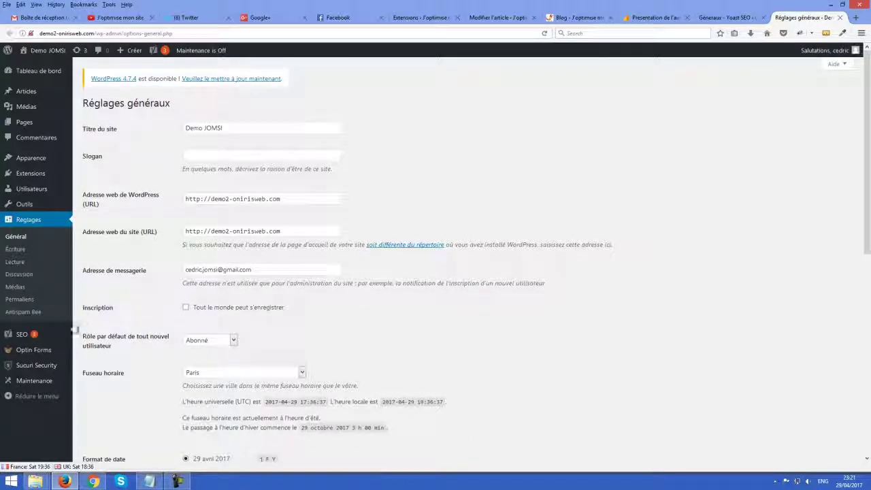
left_click(23, 263)
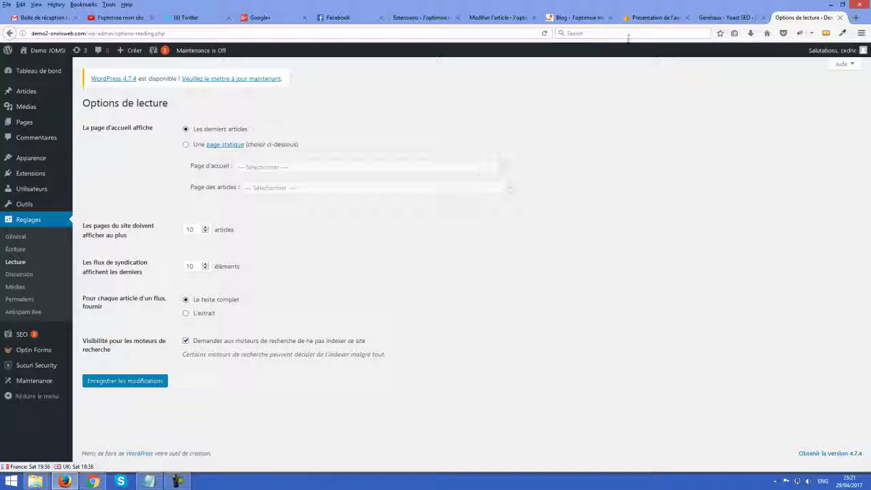
Step: Compare the Yoast SEO and Options de lecture tabs, then close the Options de lecture tab
left_click(714, 19)
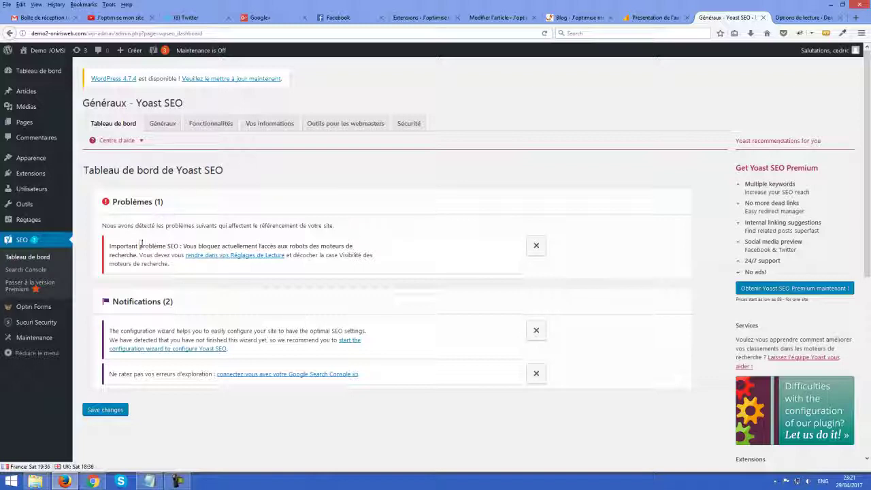
left_click(789, 17)
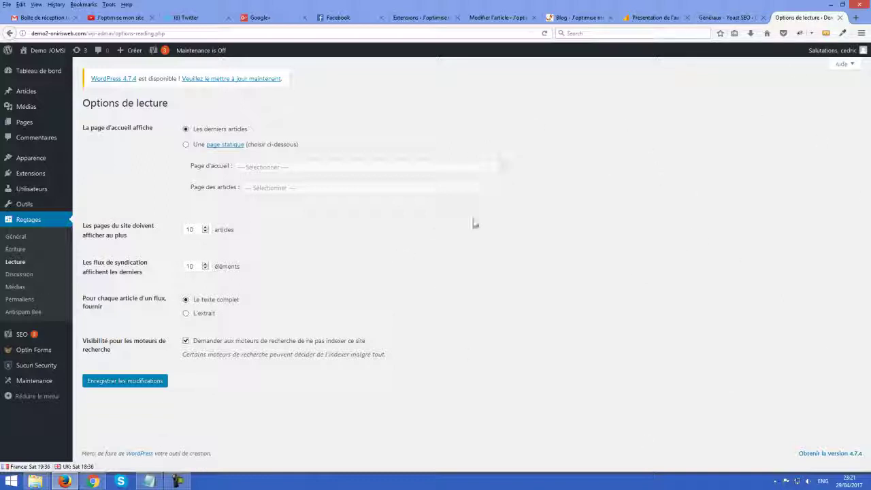
left_click(714, 18)
left_click(781, 17)
left_click(839, 18)
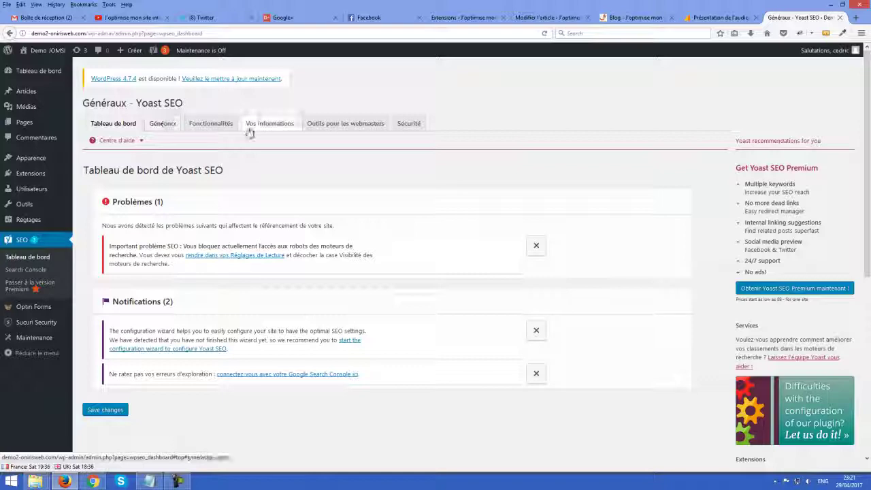
Step: Review the Fonctionnalités and Vos informations tabs, then show Outils pour les webmasters verification fields
left_click(211, 123)
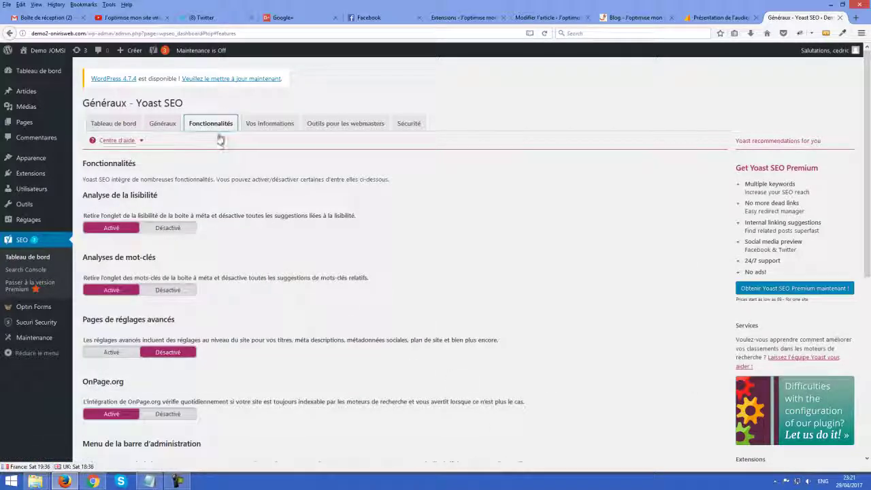
scroll(281, 252, "down", 5)
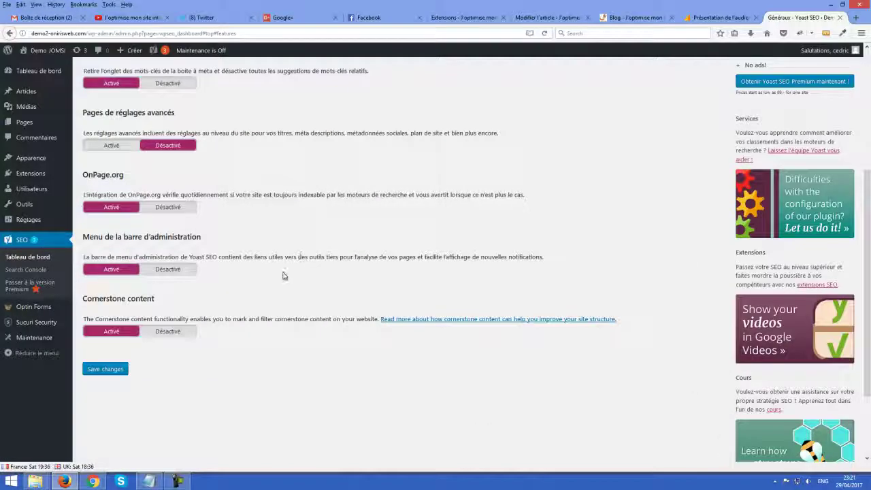
scroll(286, 274, "up", 3)
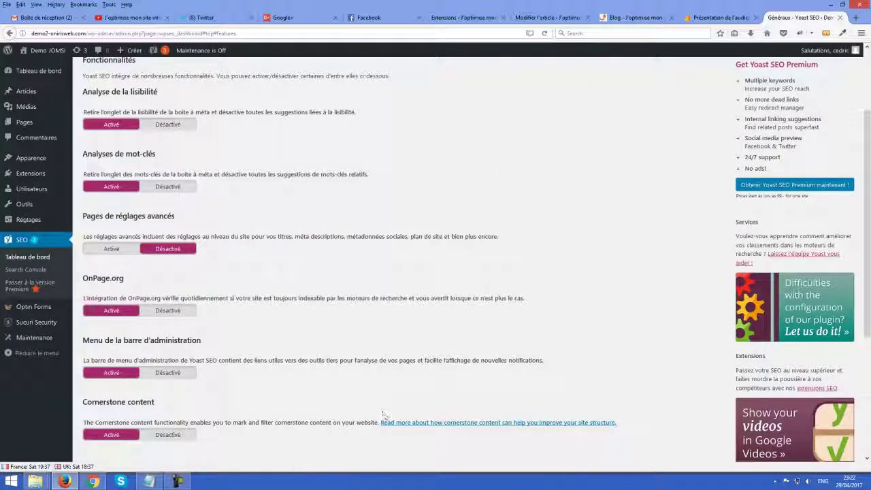
scroll(194, 136, "up", 3)
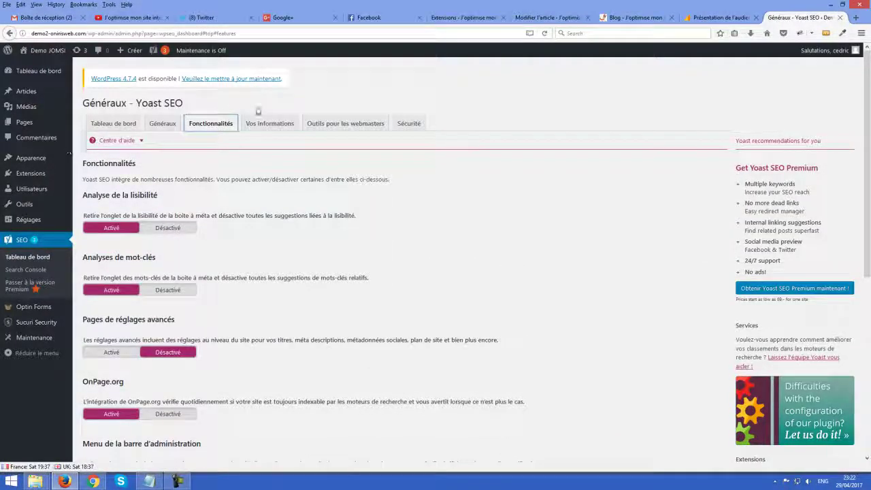
left_click(268, 124)
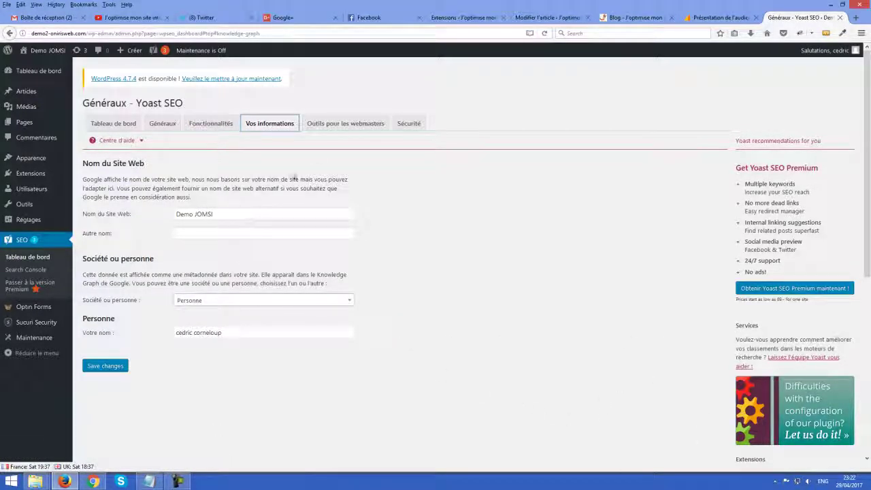
left_click(343, 123)
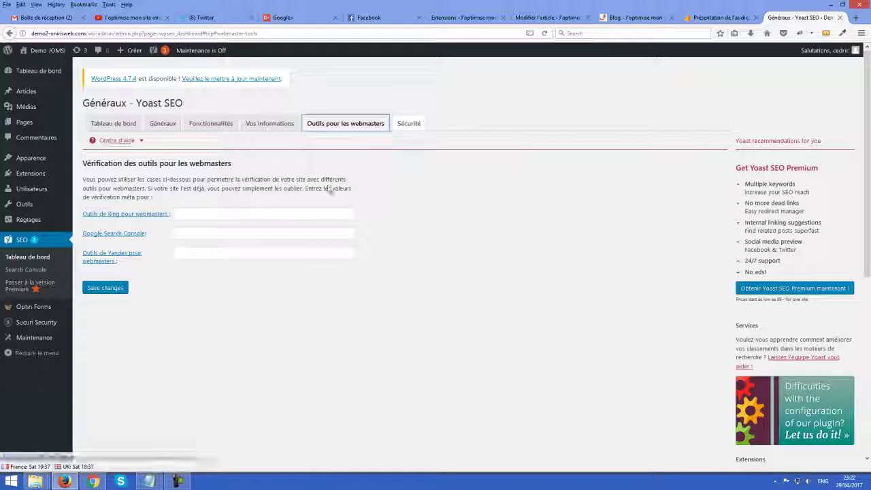
left_click(218, 233)
left_click(216, 243)
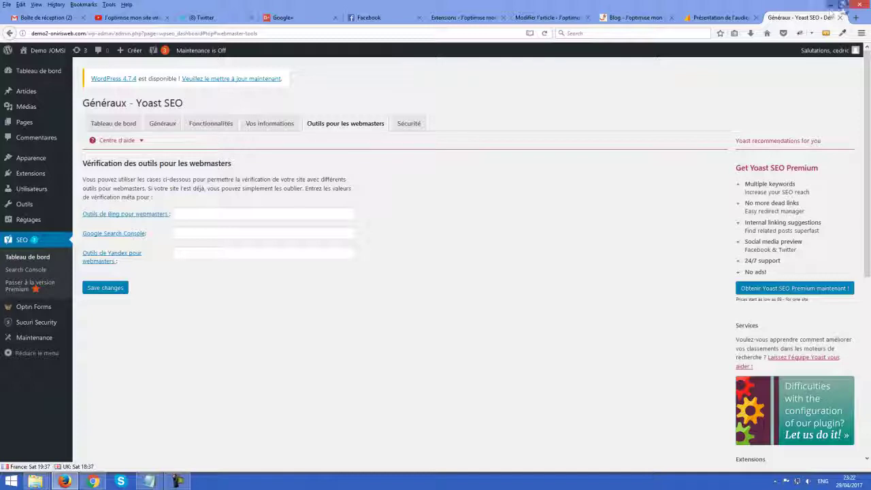
left_click(127, 214)
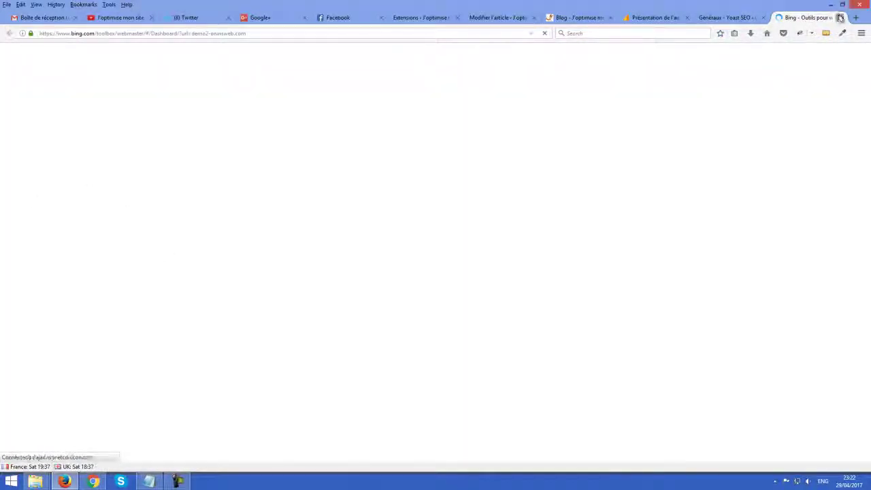
key("ctrl+w")
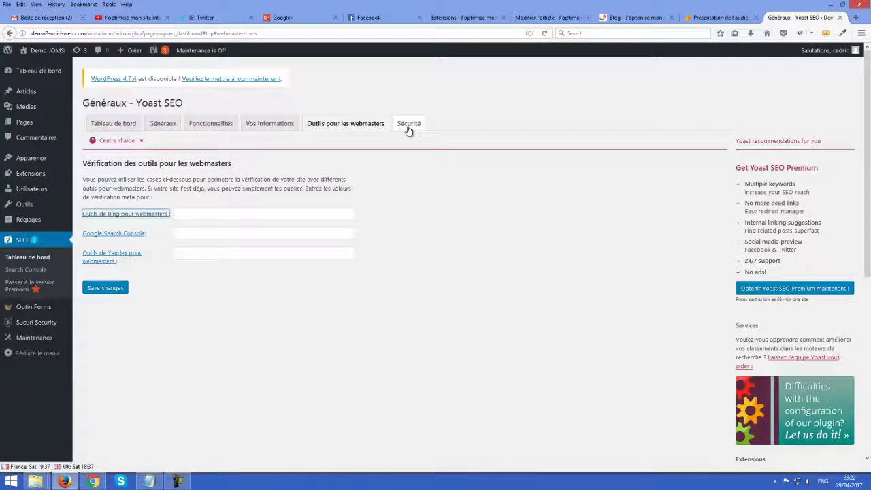
Step: Leave Zone avancée set to Désactivé on the Sécurité tab and save the changes
left_click(410, 126)
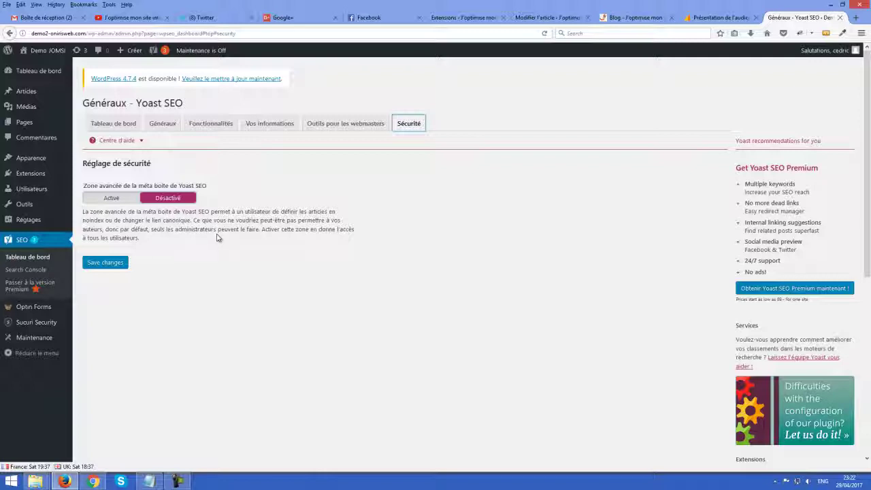
left_click(113, 262)
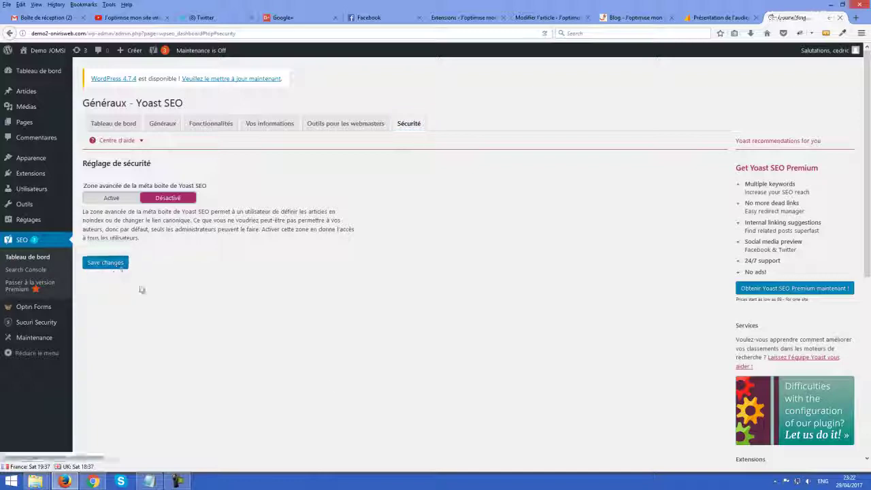